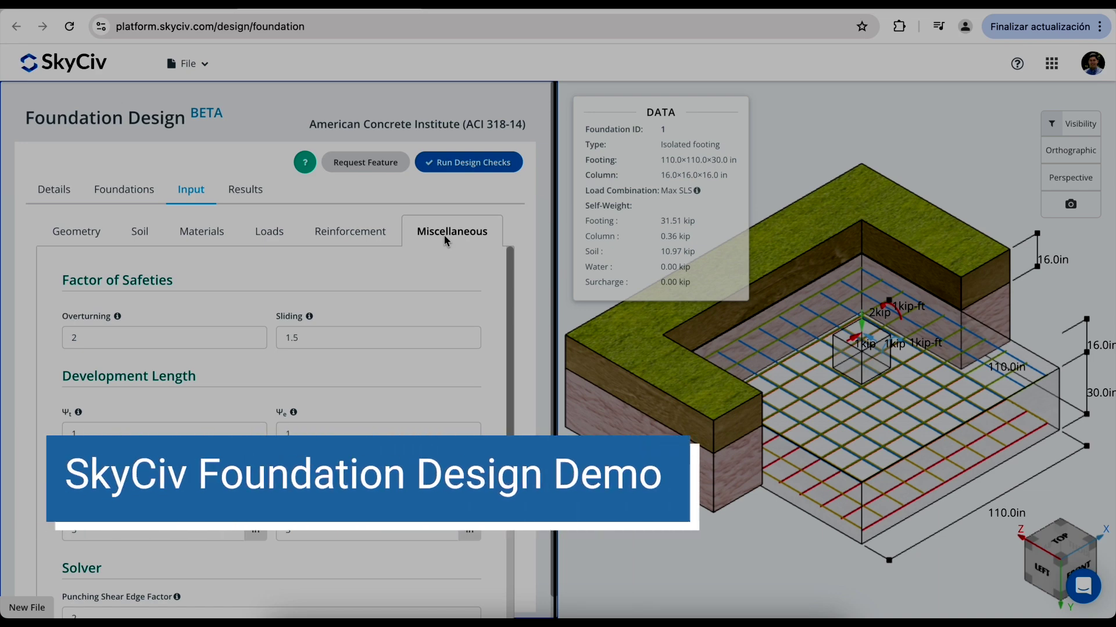
# - Scroll down the SkyCiv dashboard to the Design Software section listing Foundation Design
pyautogui.scroll(-3, 197, 392)
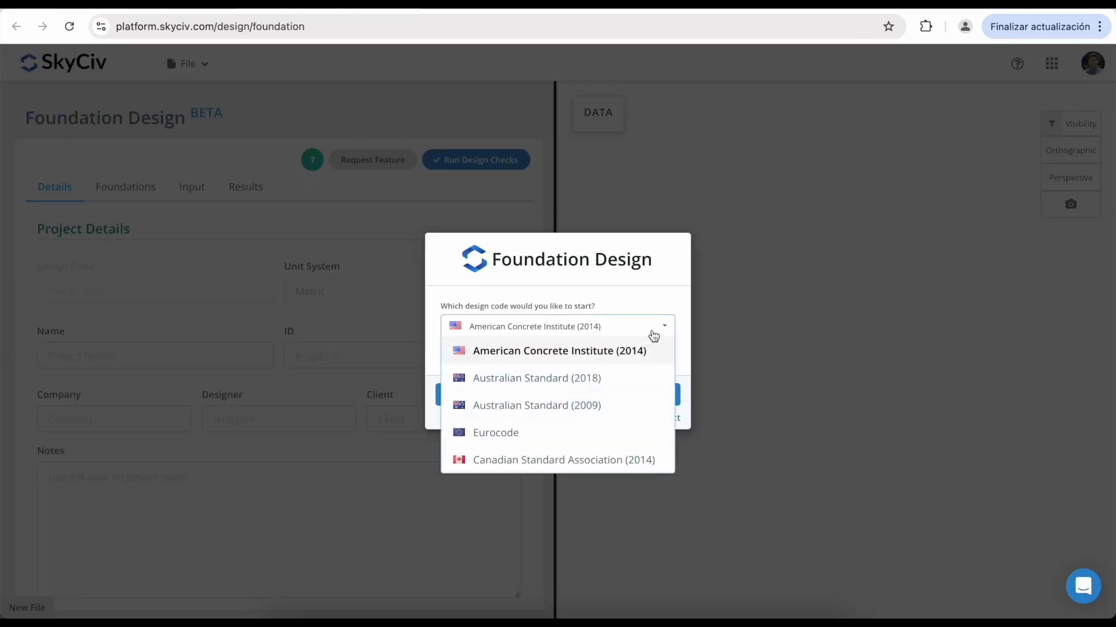
# - Start a new project using the American Concrete Institute (2014) code with Imperial units
pyautogui.click(677, 372)
pyautogui.click(657, 362)
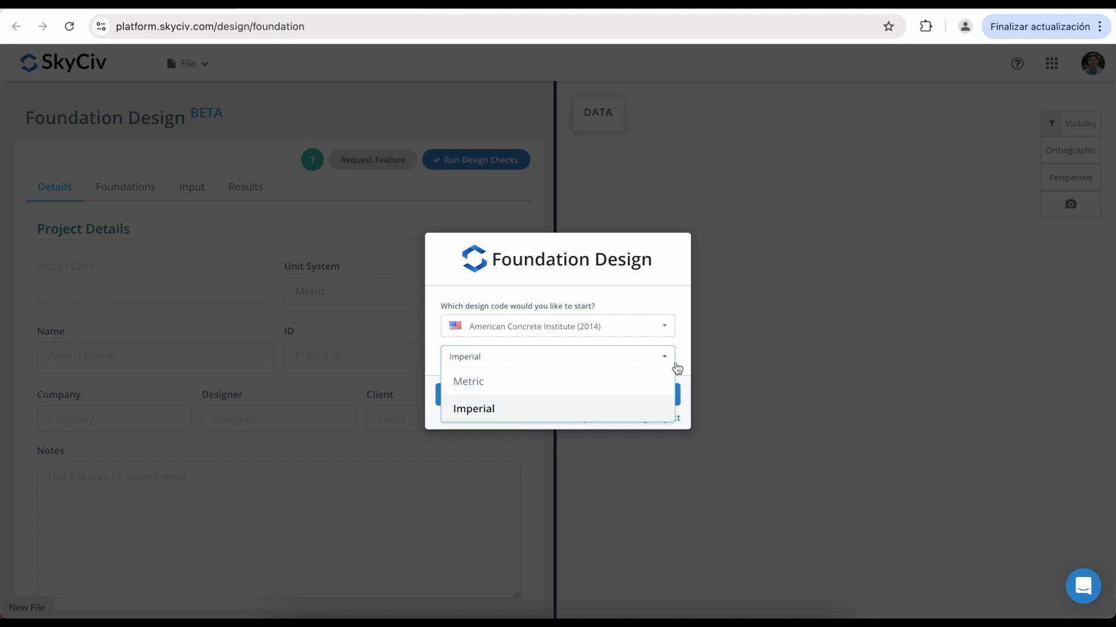
pyautogui.click(684, 364)
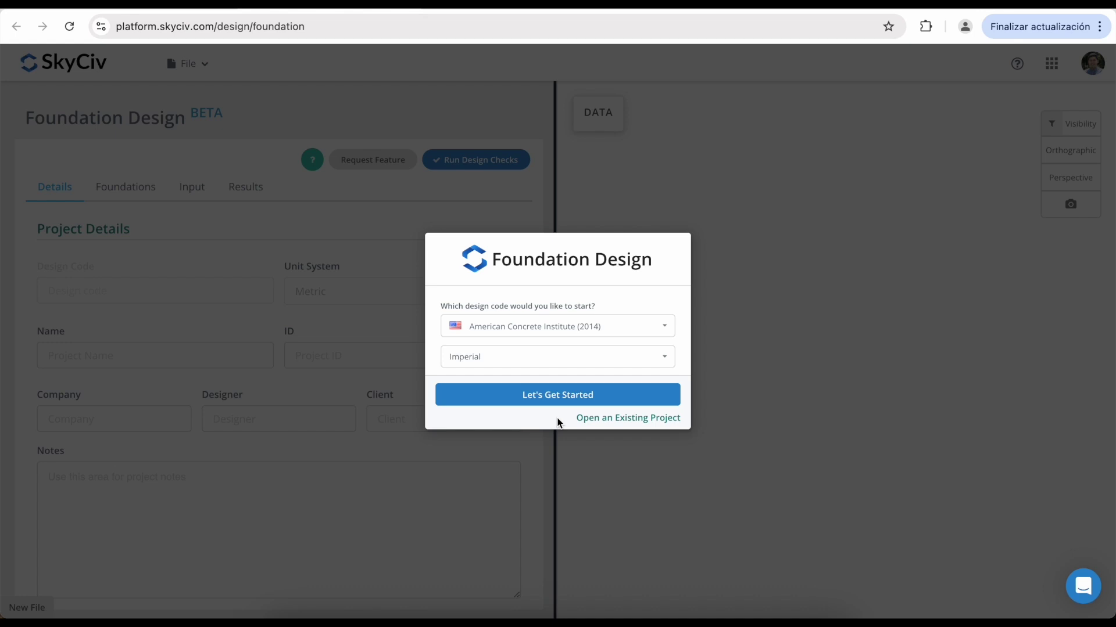
pyautogui.click(553, 403)
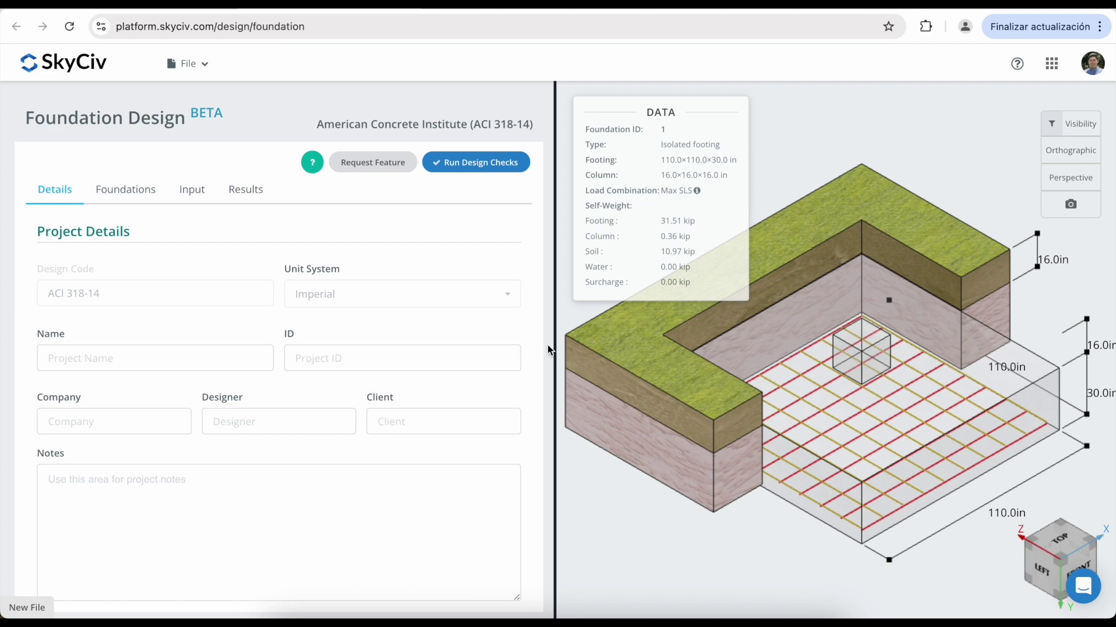
# - Check the foundations list, then show Geometry for the 110×110×30 in isolated footing
pyautogui.click(138, 194)
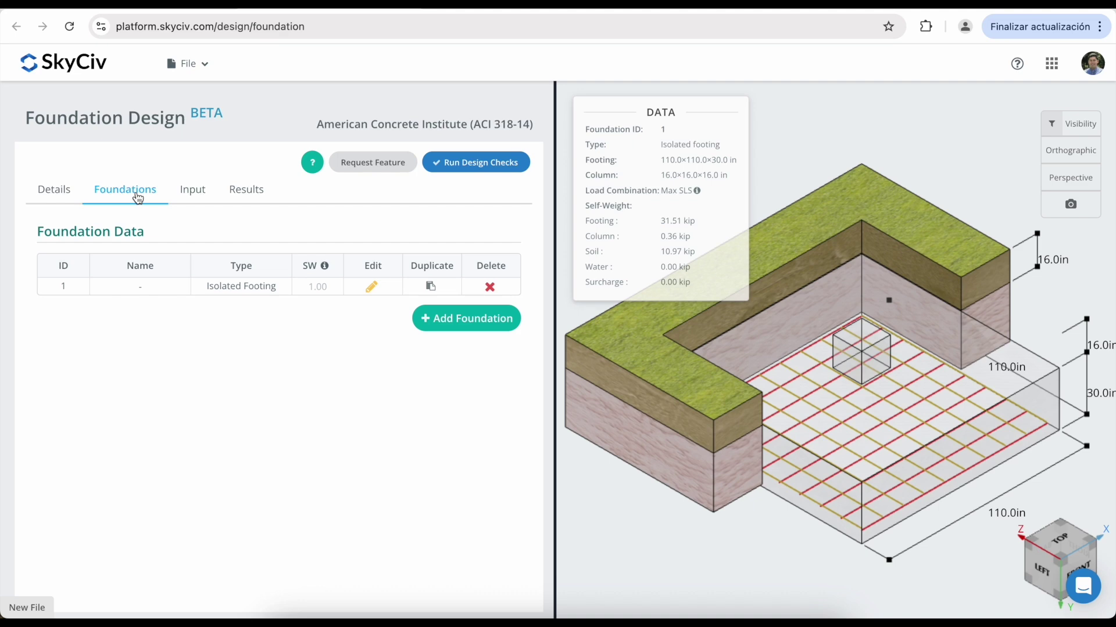
pyautogui.click(191, 192)
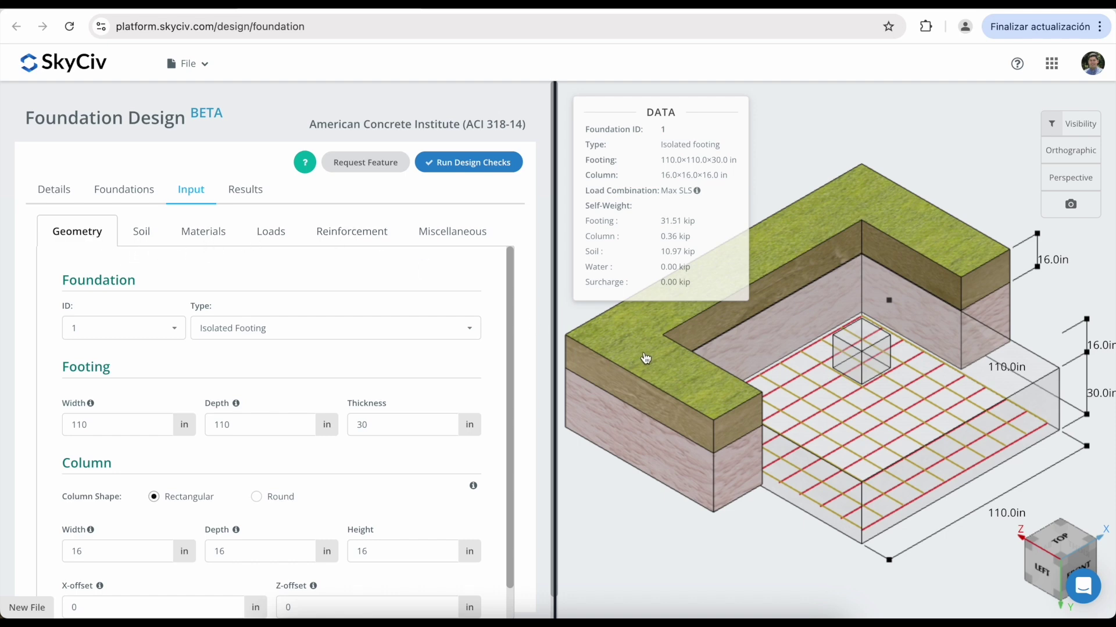
# - Check the 3D visibility options and keep Isolated Footing as the foundation type
pyautogui.scroll(-1, 645, 359)
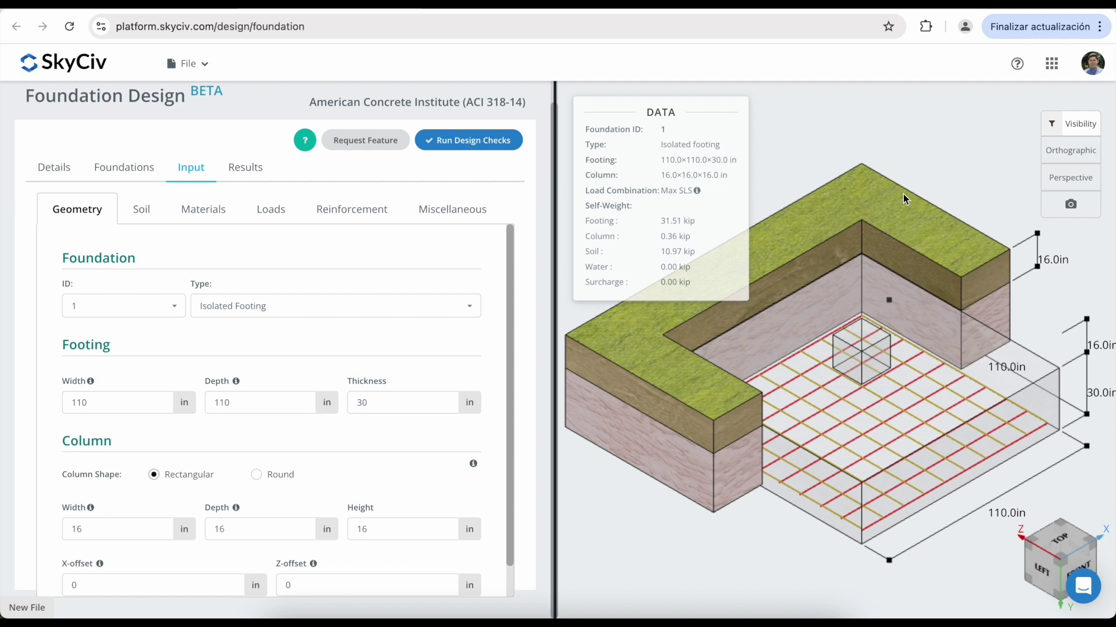
pyautogui.click(1057, 125)
pyautogui.click(1058, 125)
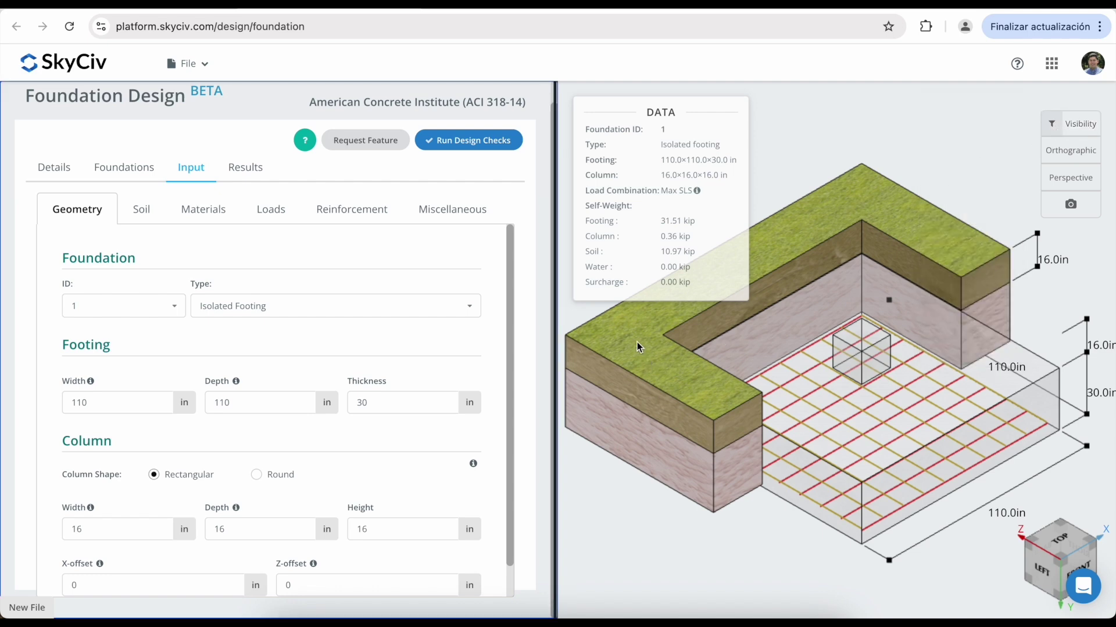
pyautogui.click(345, 310)
pyautogui.click(250, 337)
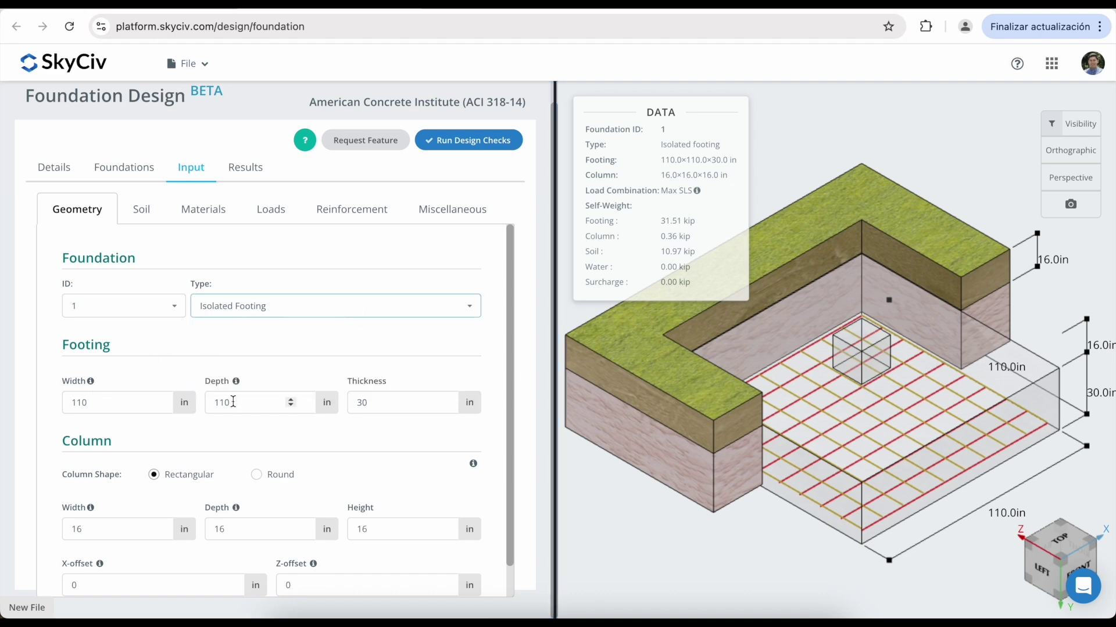
# - Try a round column, revert to the 16×16 in rectangular column, and show soil properties
pyautogui.scroll(-1, 367, 461)
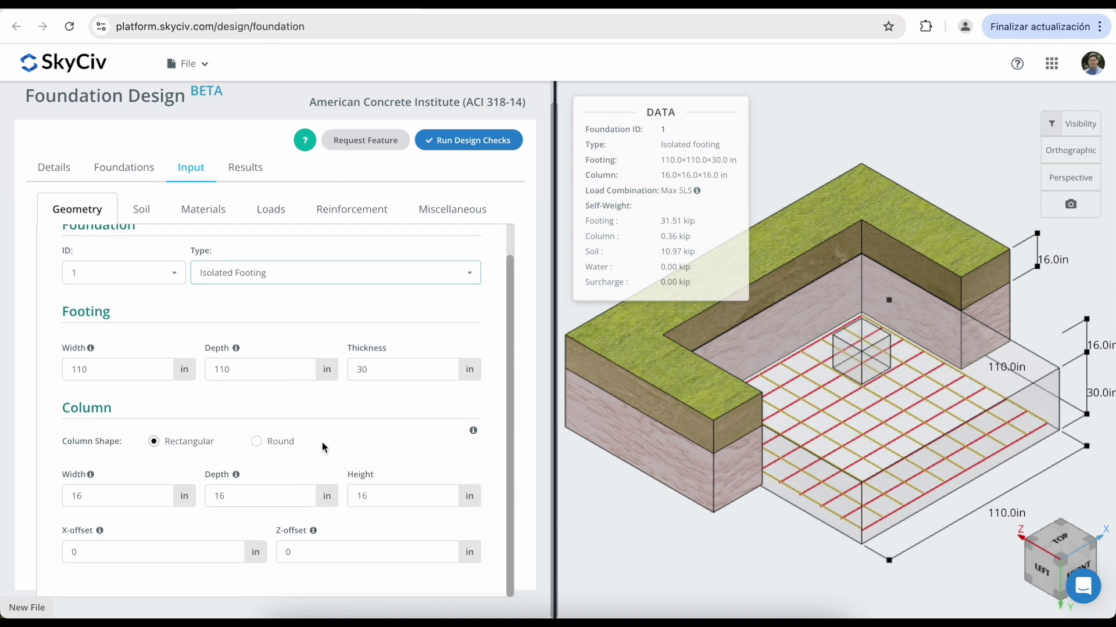
pyautogui.click(257, 443)
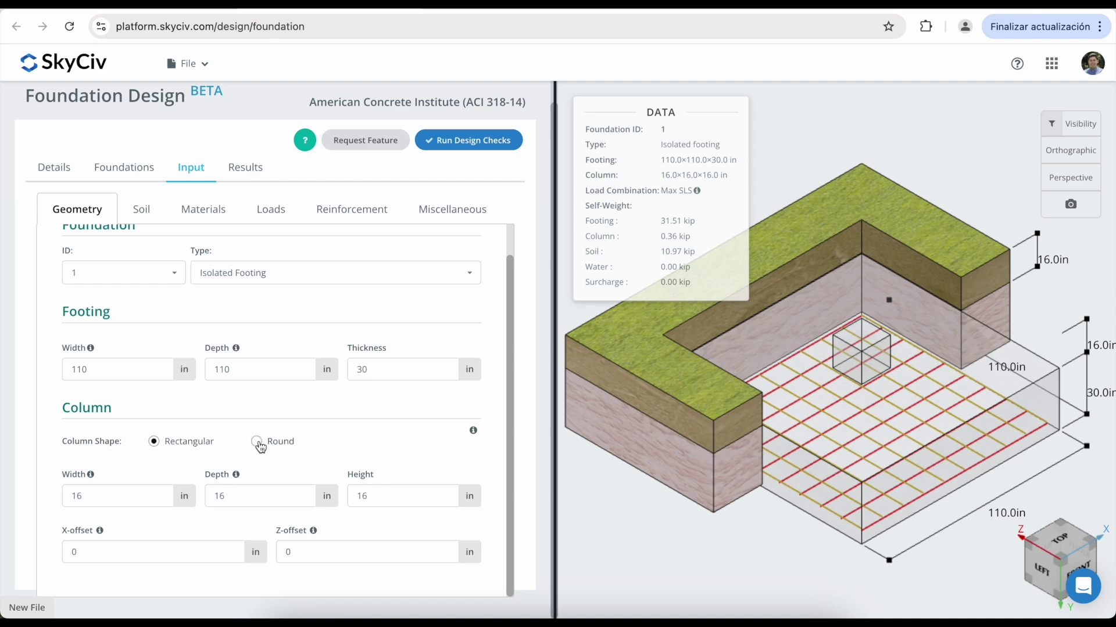
pyautogui.click(153, 442)
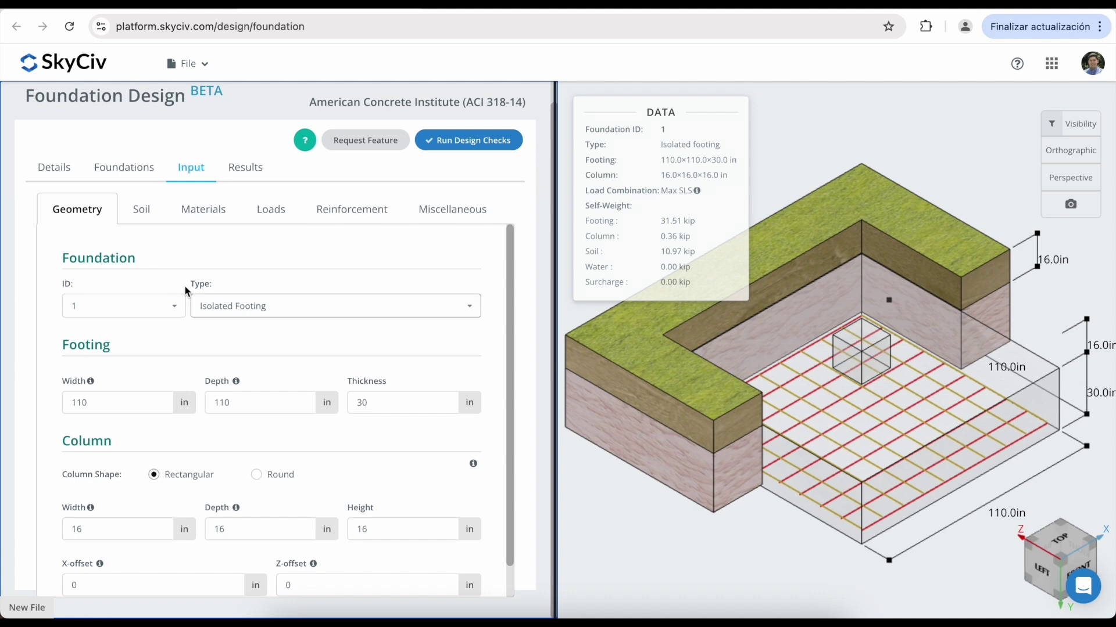
pyautogui.click(138, 221)
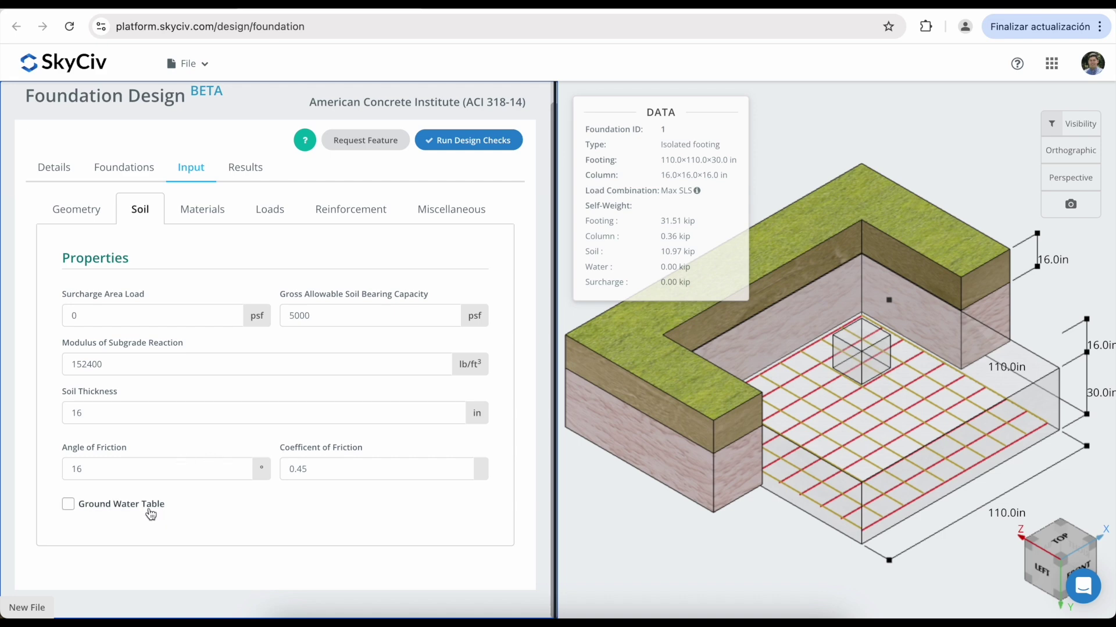
# - Leave the ground water table off after trying it, then check Materials and show Loads
pyautogui.click(69, 505)
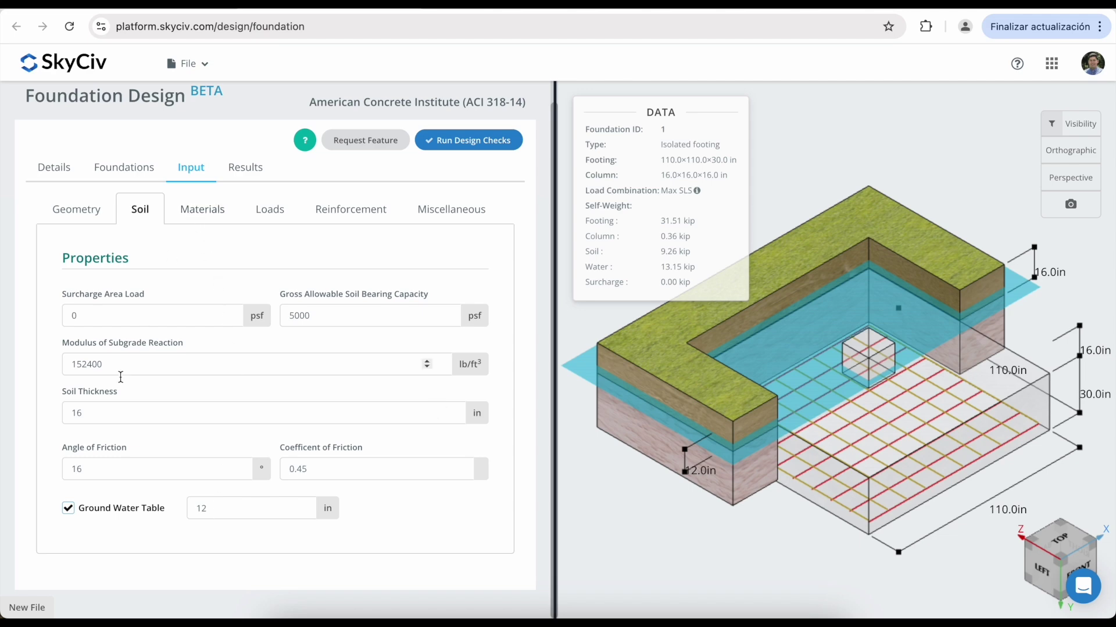
pyautogui.click(83, 514)
pyautogui.click(186, 200)
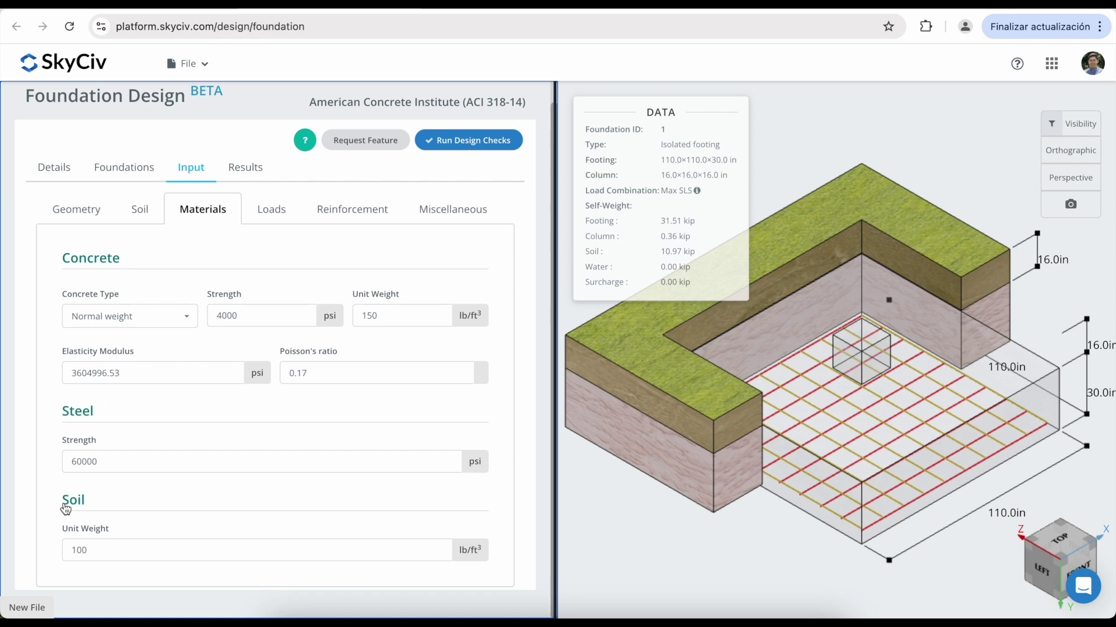
pyautogui.click(278, 215)
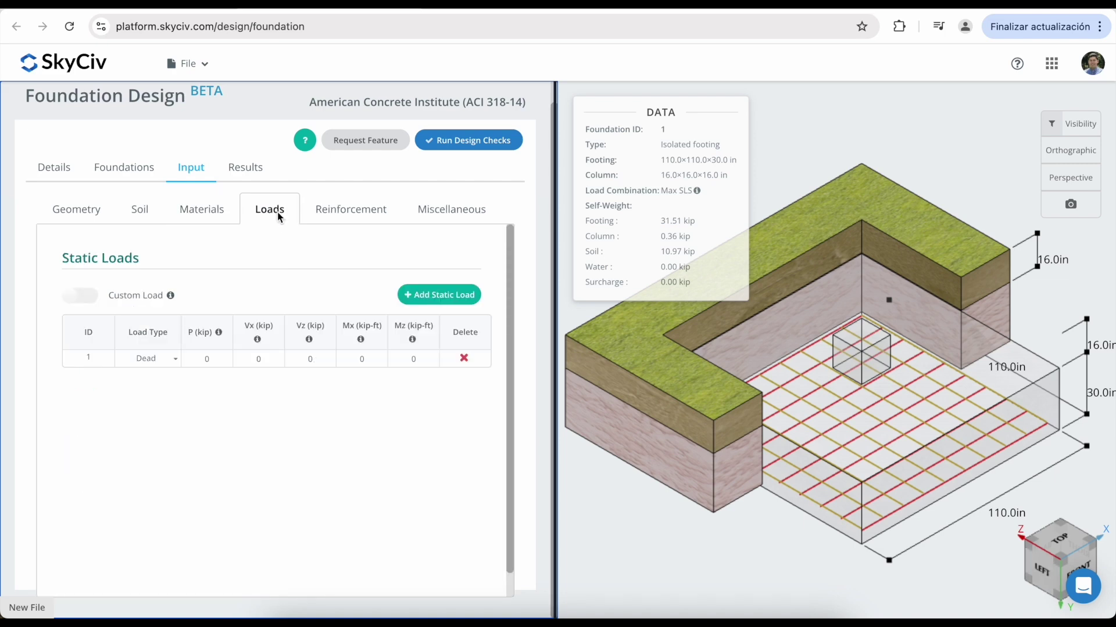
# - Keep unfactored static loads and add a second load row set to Live
pyautogui.click(458, 298)
pyautogui.click(458, 297)
pyautogui.click(458, 297)
pyautogui.click(458, 297)
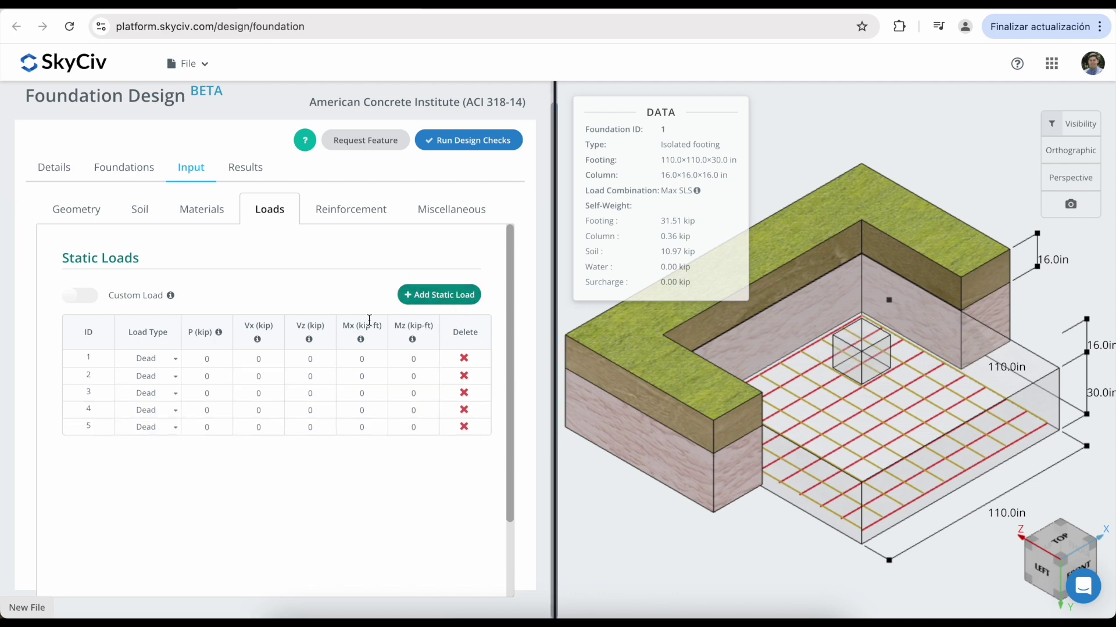
pyautogui.moveTo(173, 303)
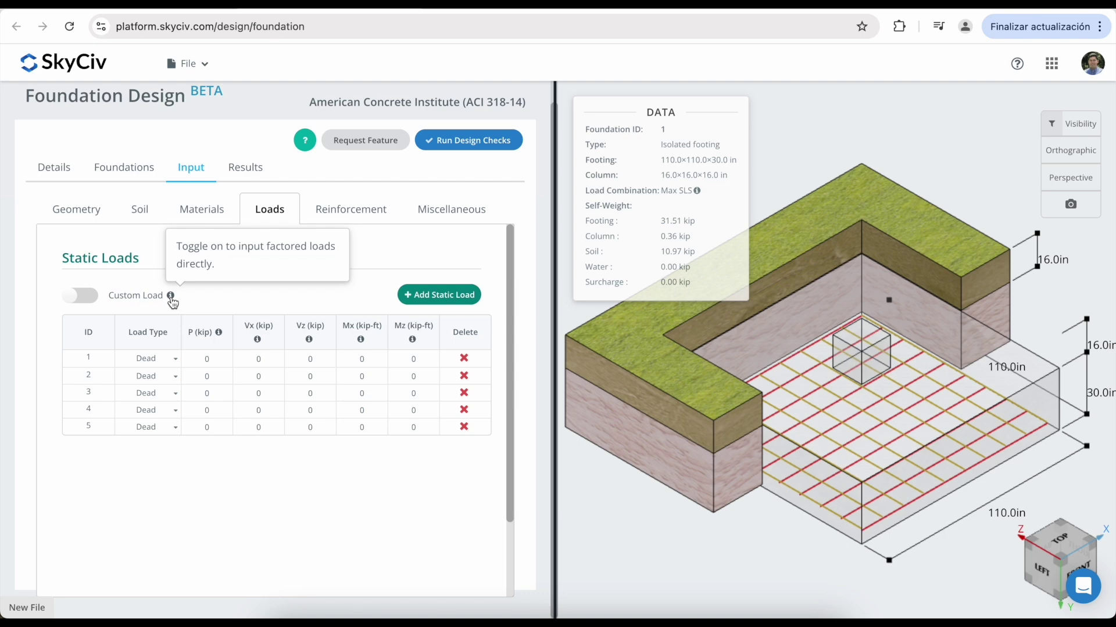
pyautogui.click(81, 296)
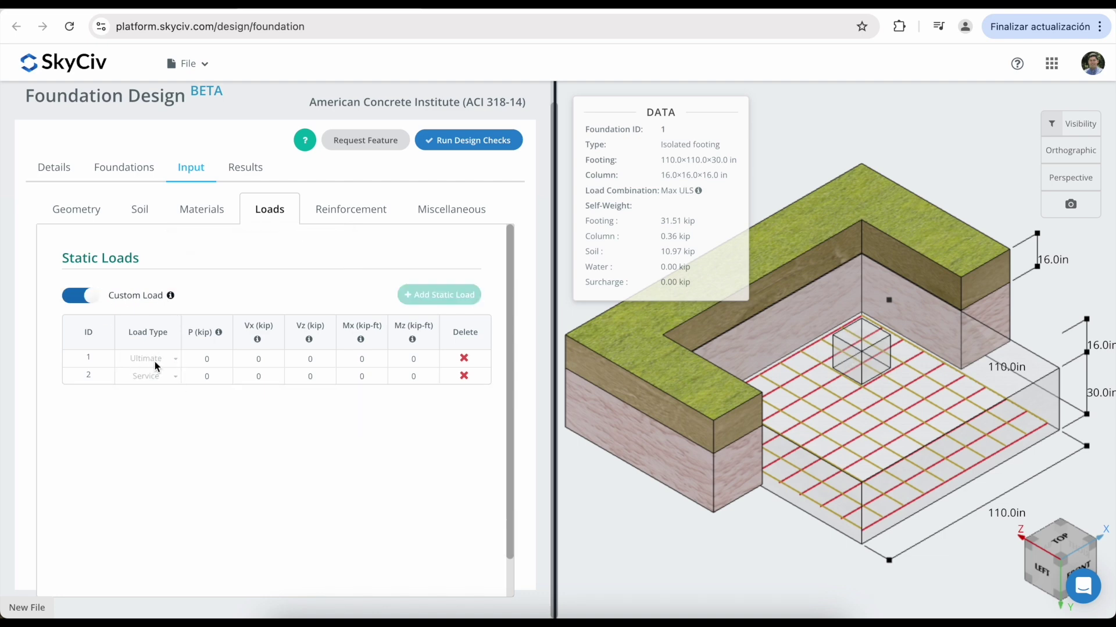
pyautogui.click(84, 297)
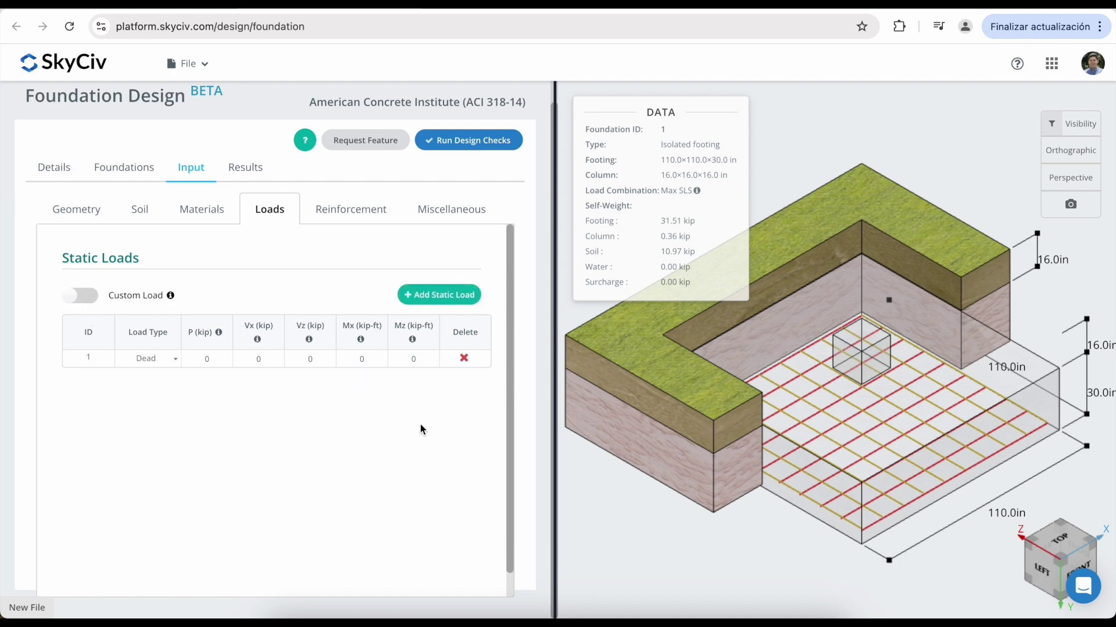
pyautogui.click(448, 299)
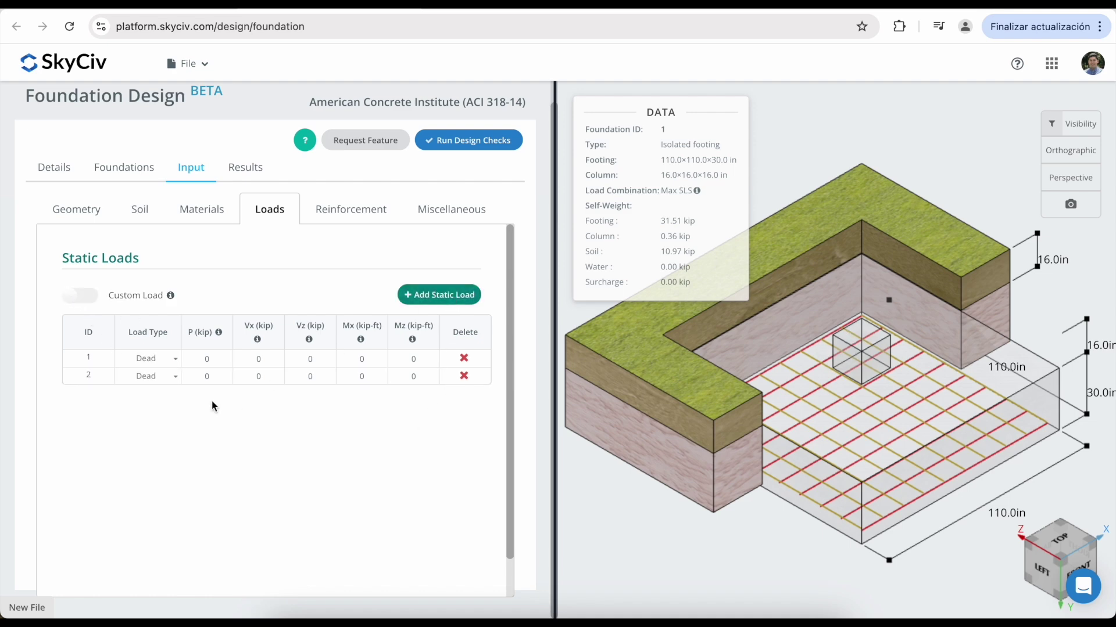
pyautogui.click(162, 379)
pyautogui.click(145, 425)
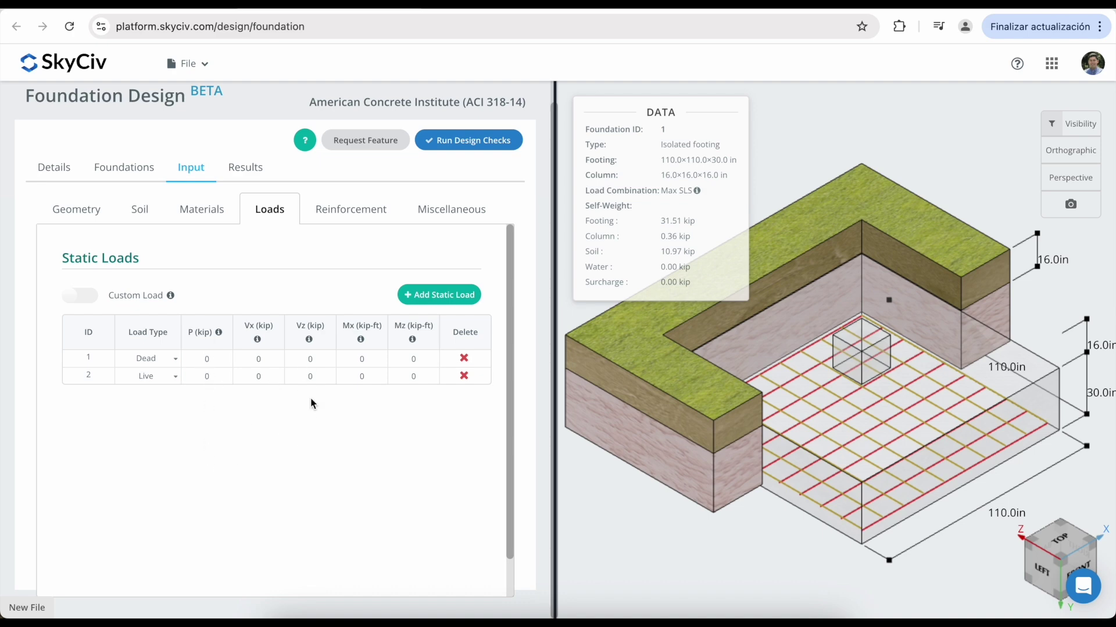
# - Set the dead load's P, Vx, Vz to 1 kip and Mx, Mz to 1 kip-ft
pyautogui.click(219, 359)
pyautogui.write('1')
pyautogui.click(274, 359)
pyautogui.write('1')
pyautogui.click(303, 360)
pyautogui.write('1')
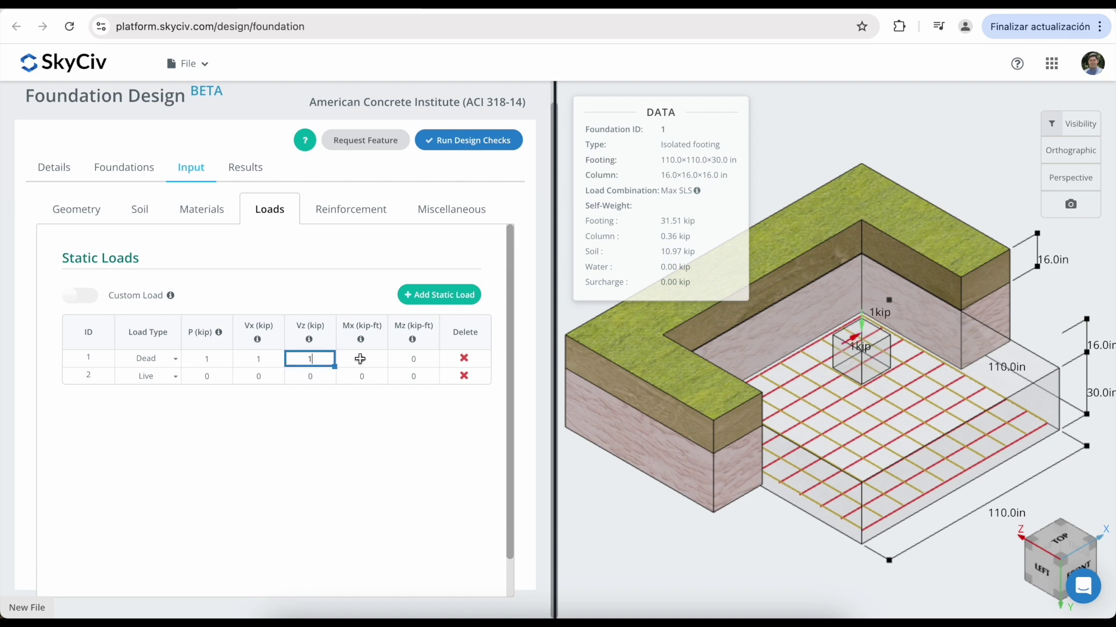
pyautogui.click(361, 358)
pyautogui.write('1')
pyautogui.click(406, 358)
pyautogui.write('1')
pyautogui.click(419, 463)
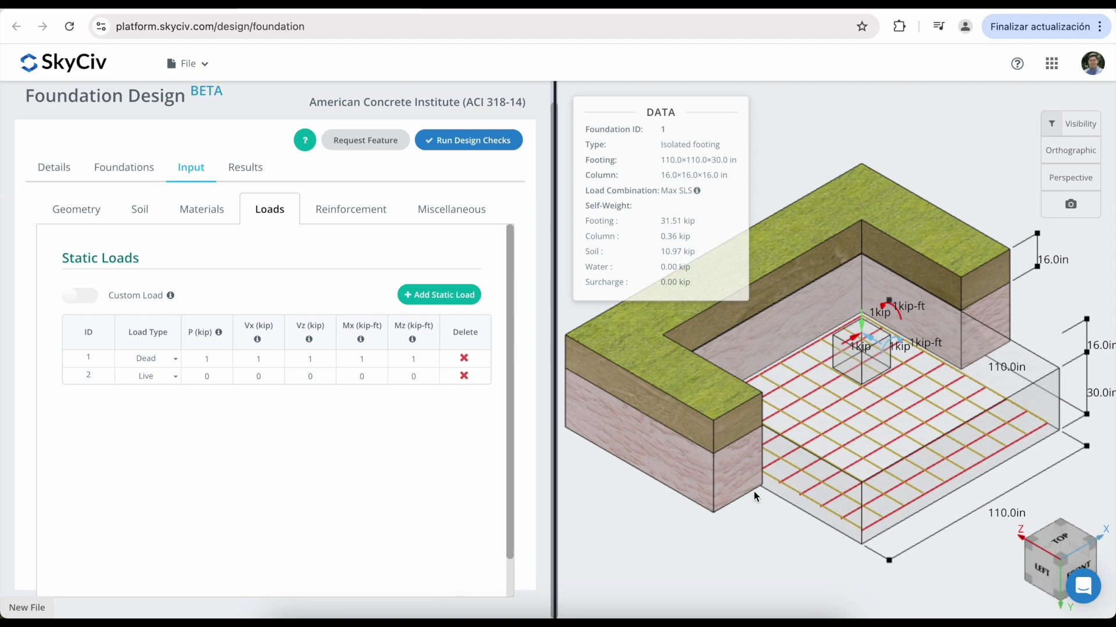
# - Set the live load's axial force P to 1 kip and show the reinforcement settings
pyautogui.click(203, 376)
pyautogui.write('1')
pyautogui.click(238, 444)
pyautogui.click(340, 216)
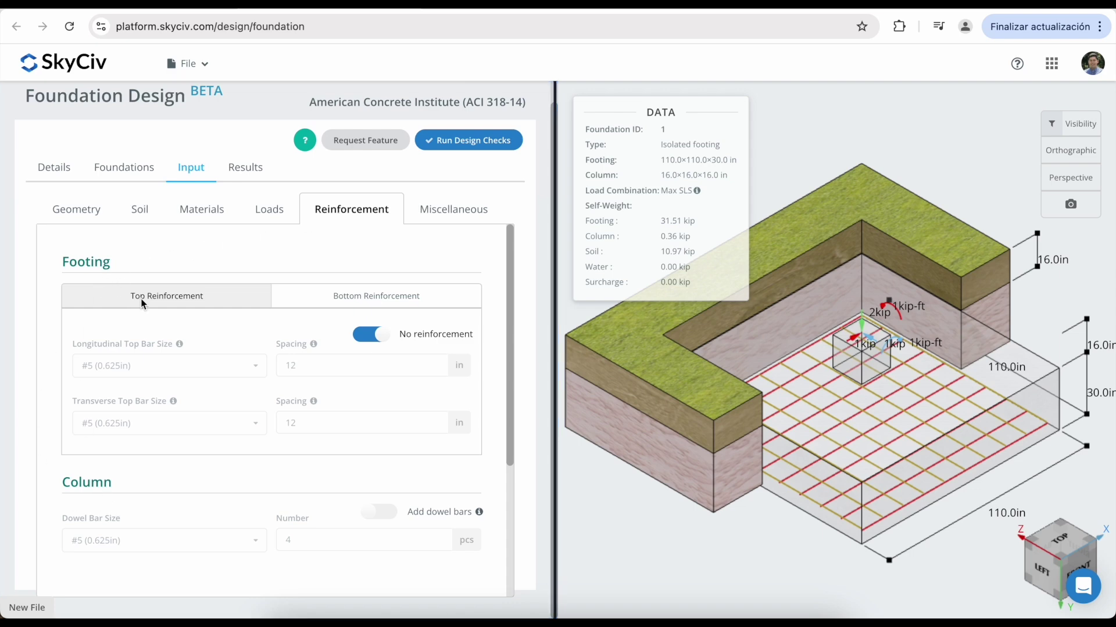
# - Set top reinforcement to #5 bars at 12 in, comparing with the bottom bar settings
pyautogui.click(354, 302)
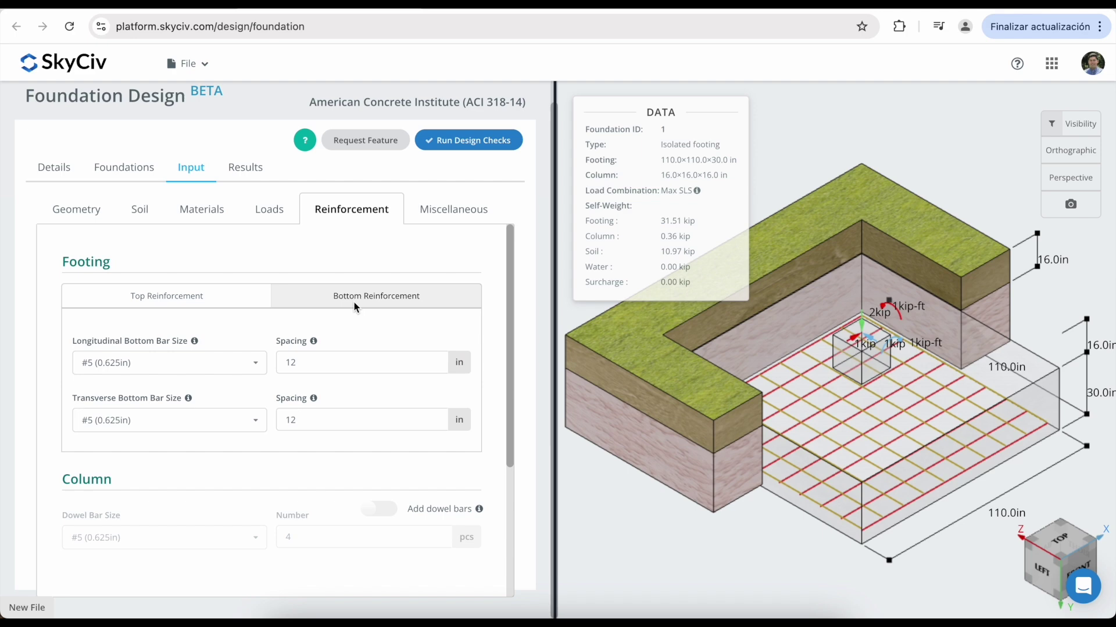
pyautogui.click(194, 299)
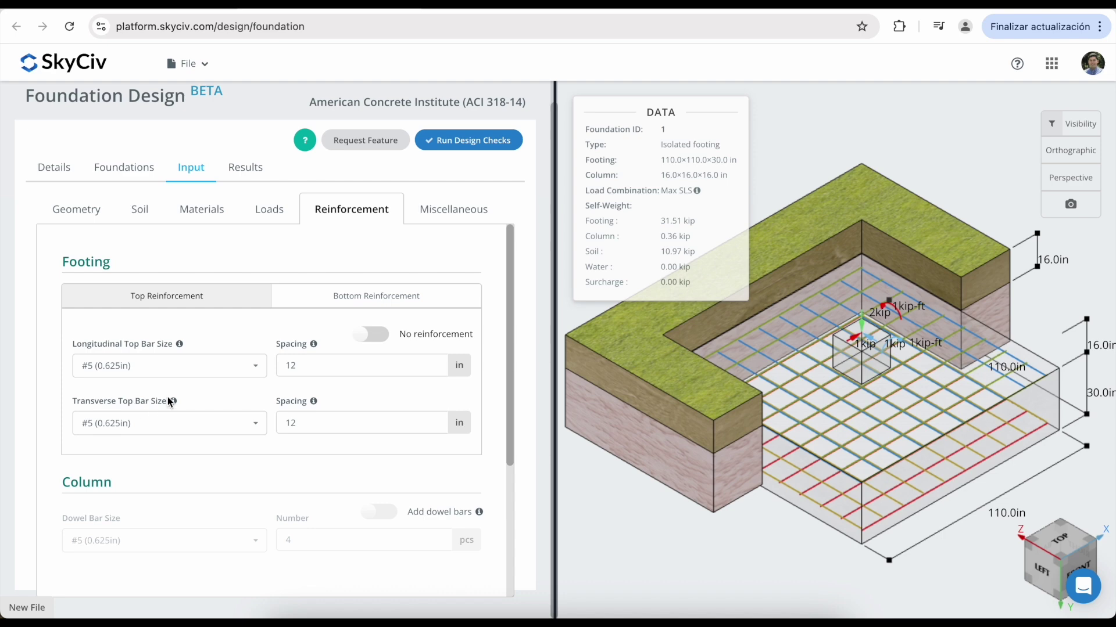
pyautogui.click(317, 306)
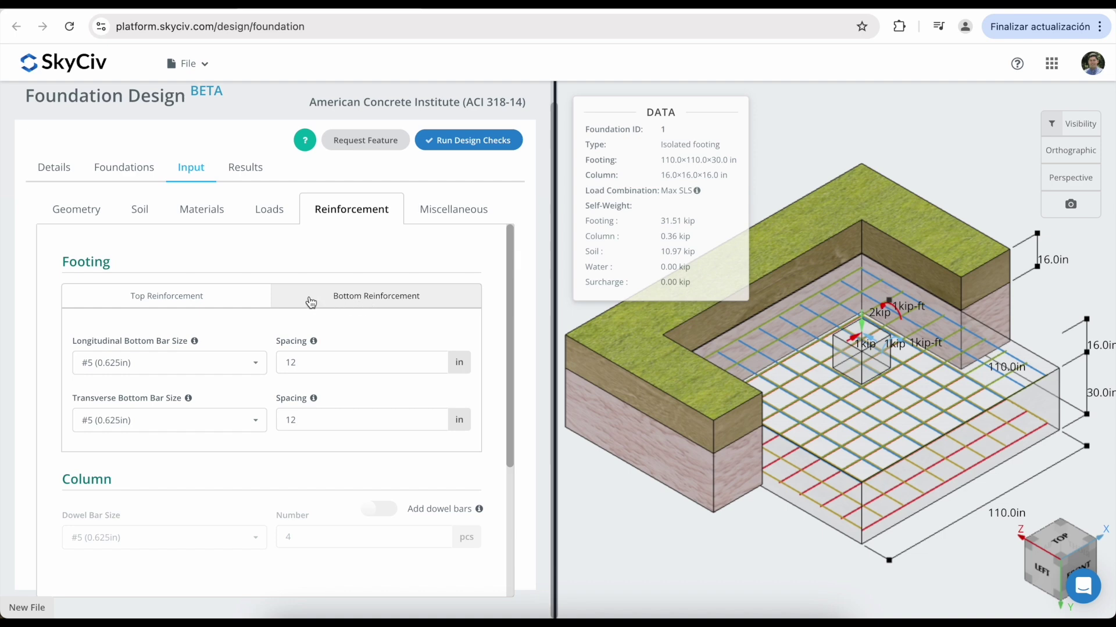
# - Leave column dowel bars off after trying them, then show the Miscellaneous settings
pyautogui.scroll(-1, 236, 503)
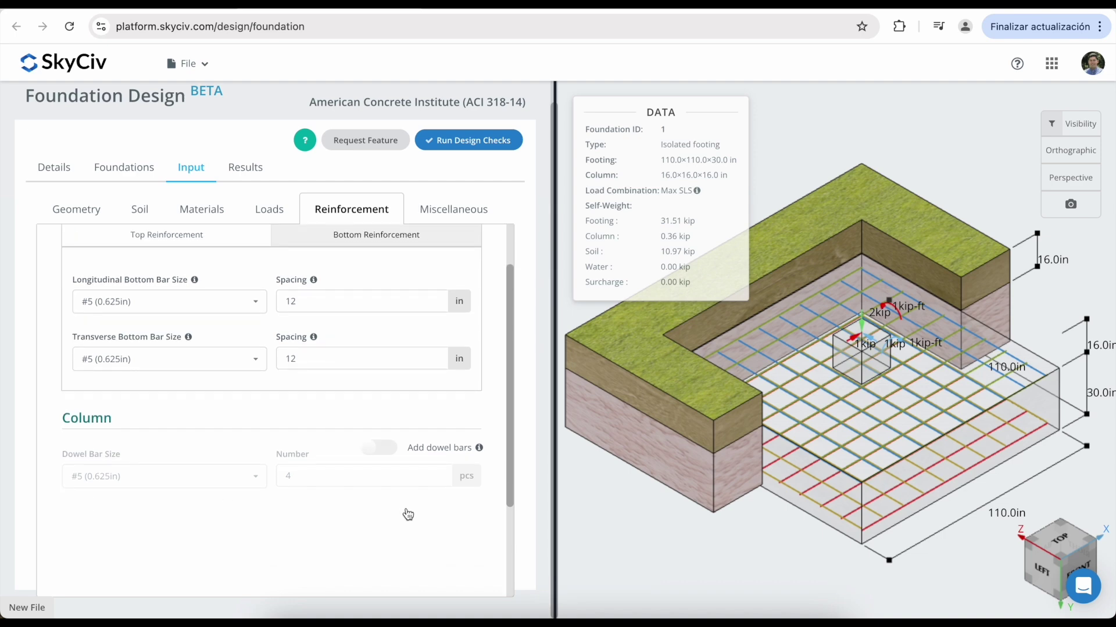
pyautogui.click(380, 450)
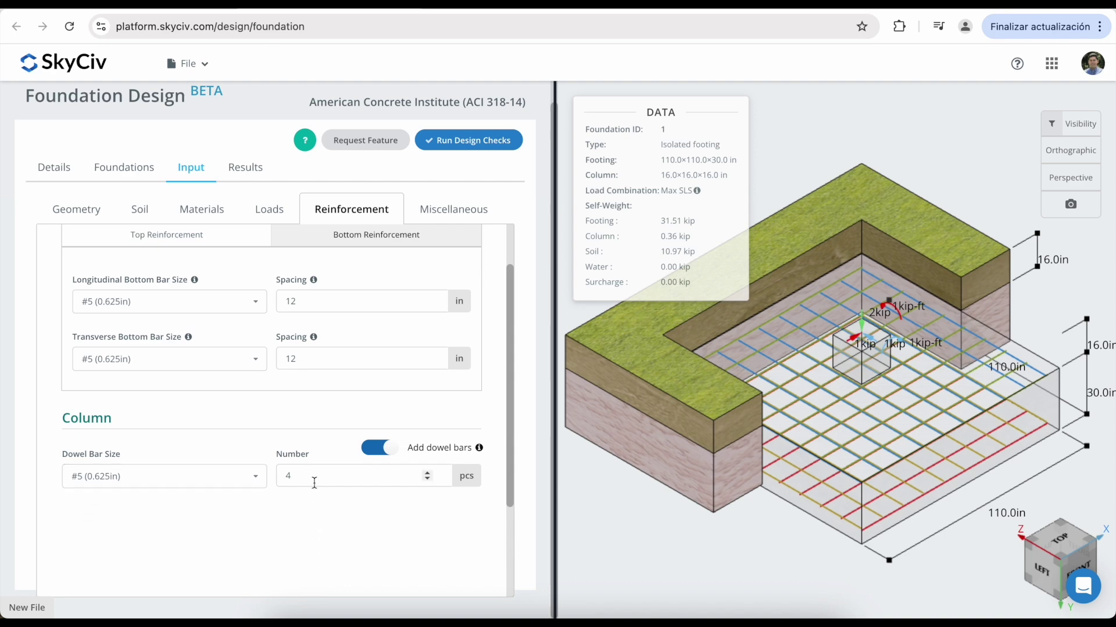
pyautogui.click(372, 448)
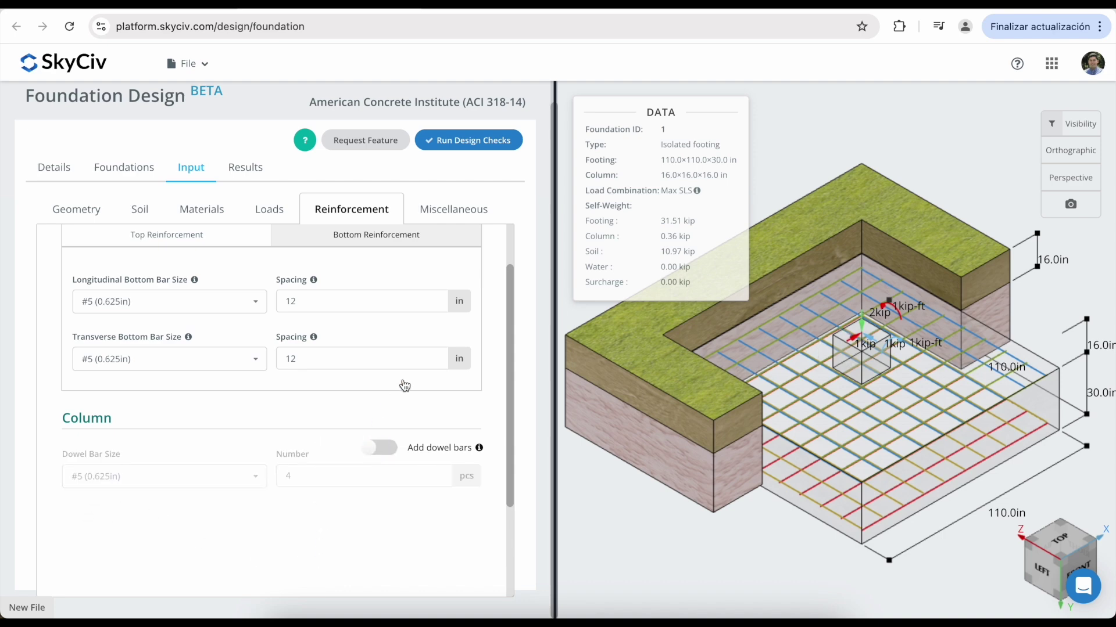
pyautogui.scroll(1, 404, 385)
pyautogui.click(445, 213)
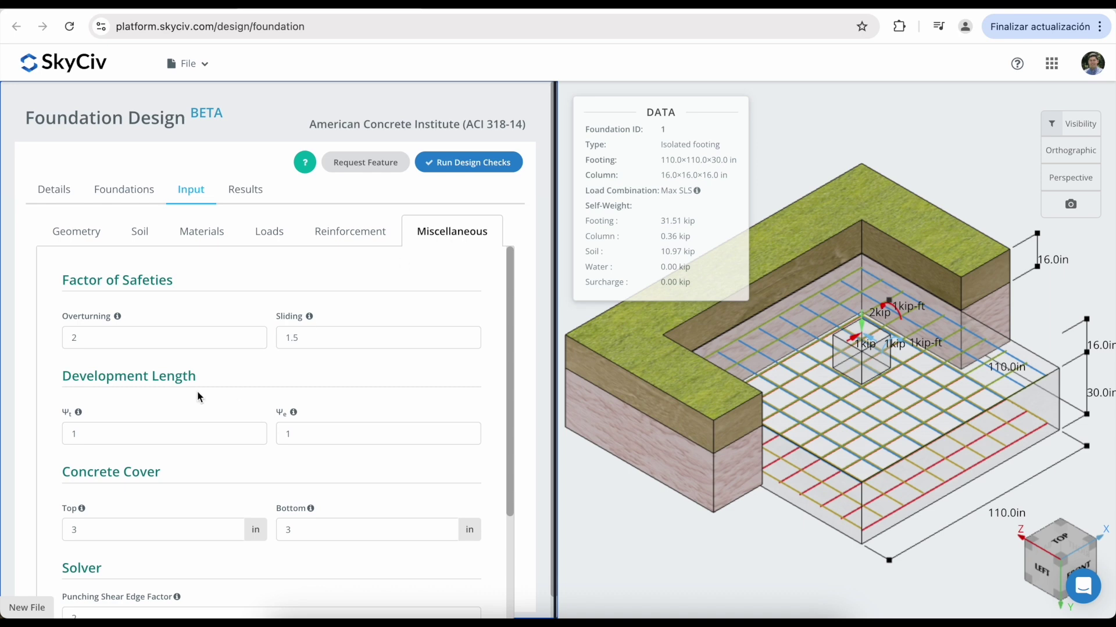
pyautogui.scroll(-2, 197, 391)
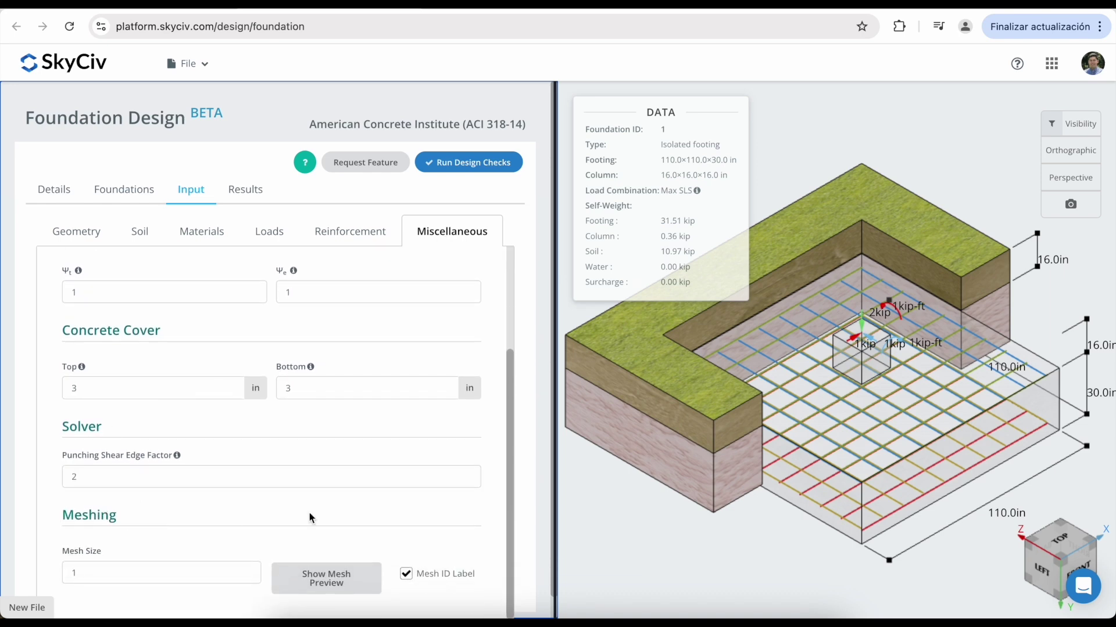
pyautogui.scroll(2, 413, 473)
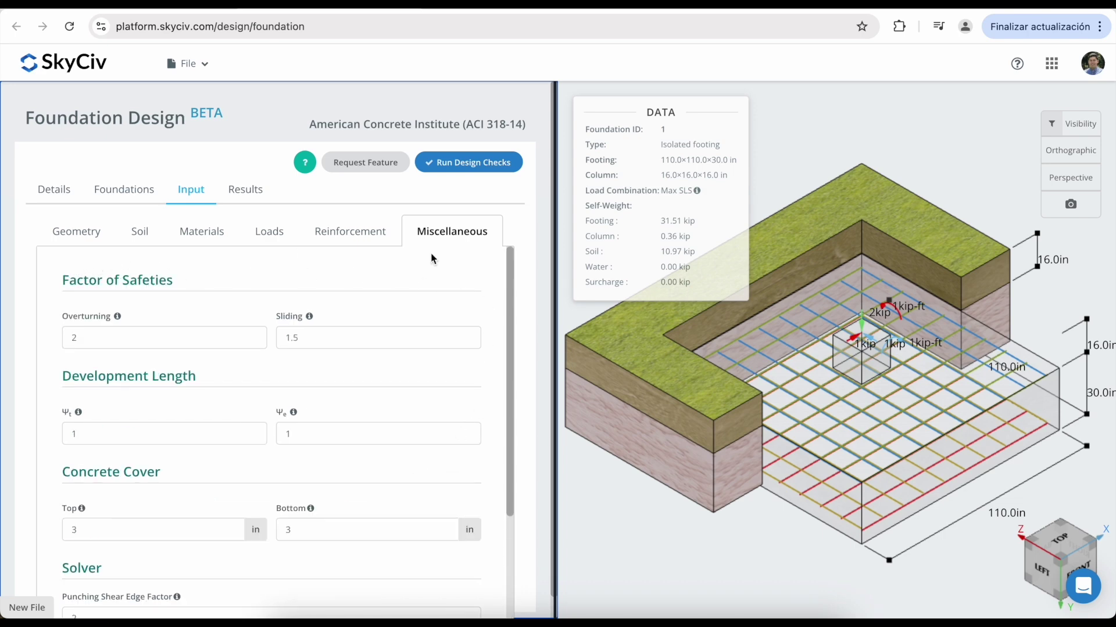
pyautogui.click(459, 168)
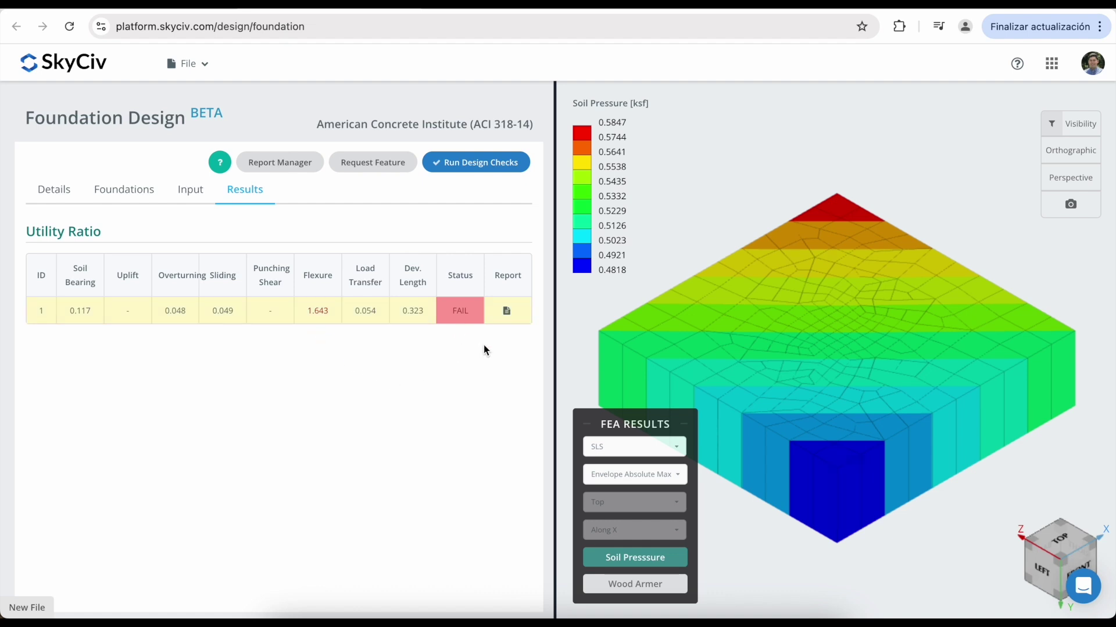
# - Open the Design Report for Foundation #1 from the design check results
pyautogui.click(505, 312)
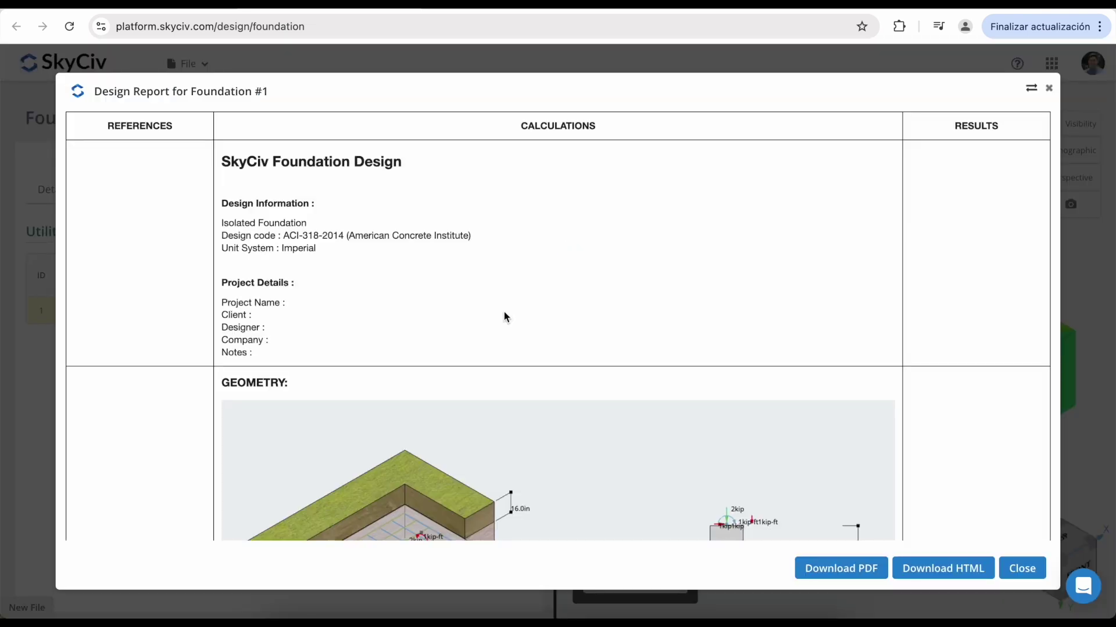
pyautogui.scroll(-14, 504, 317)
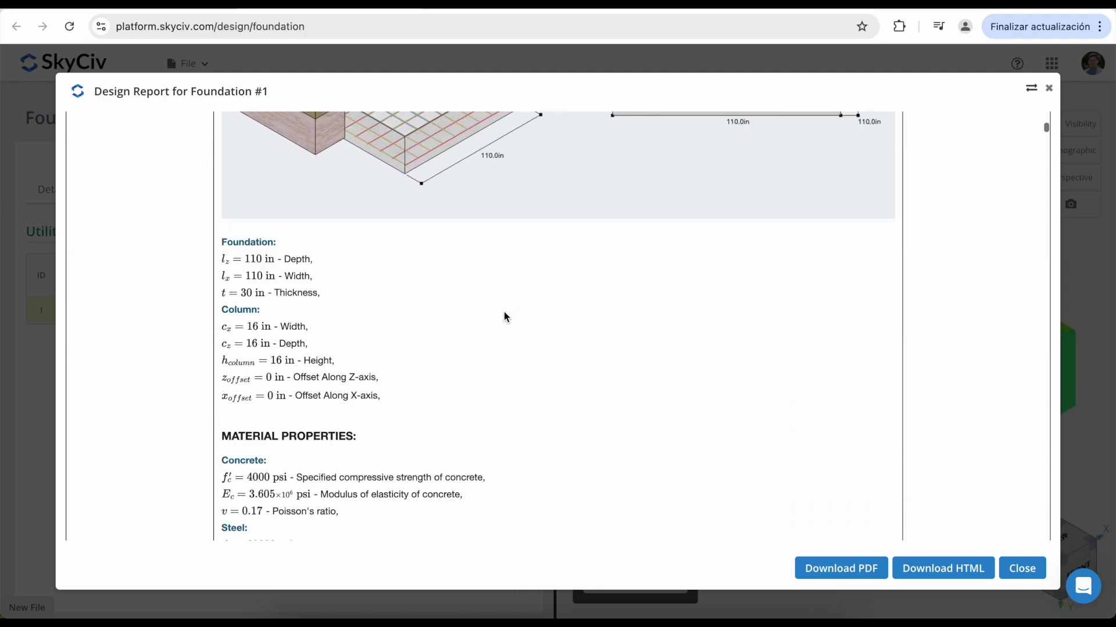
pyautogui.scroll(-20, 505, 314)
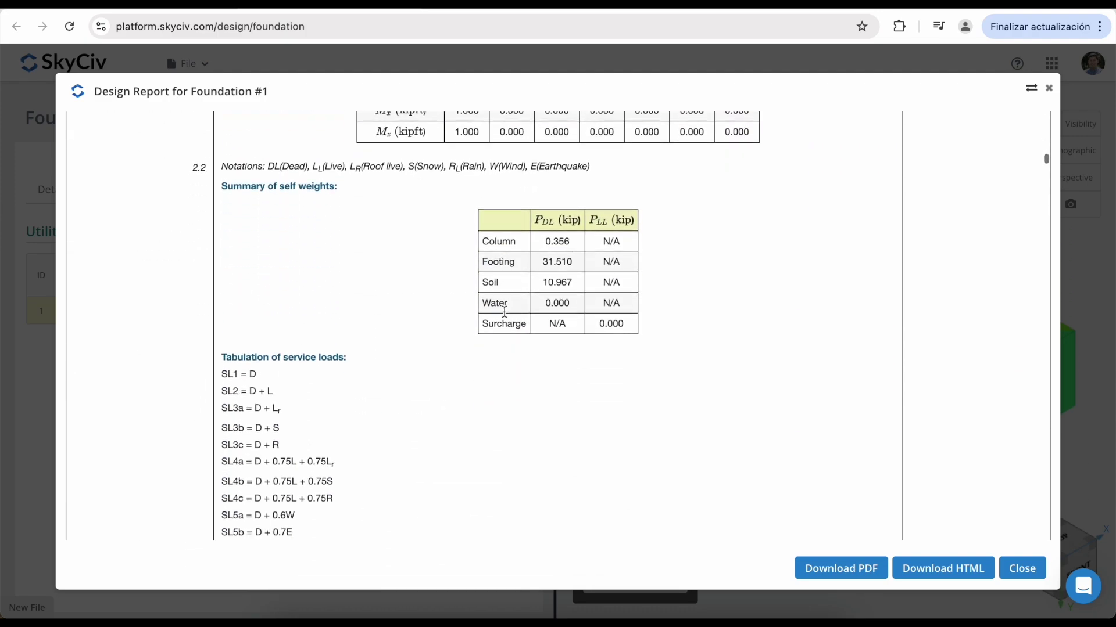
pyautogui.scroll(-20, 503, 312)
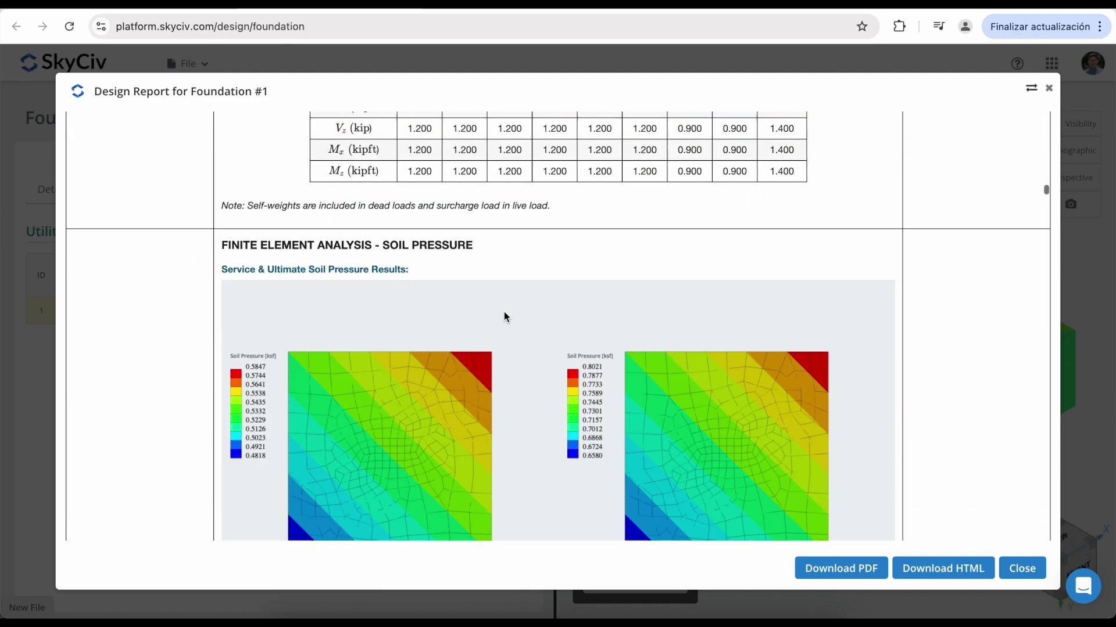
pyautogui.scroll(-20, 504, 312)
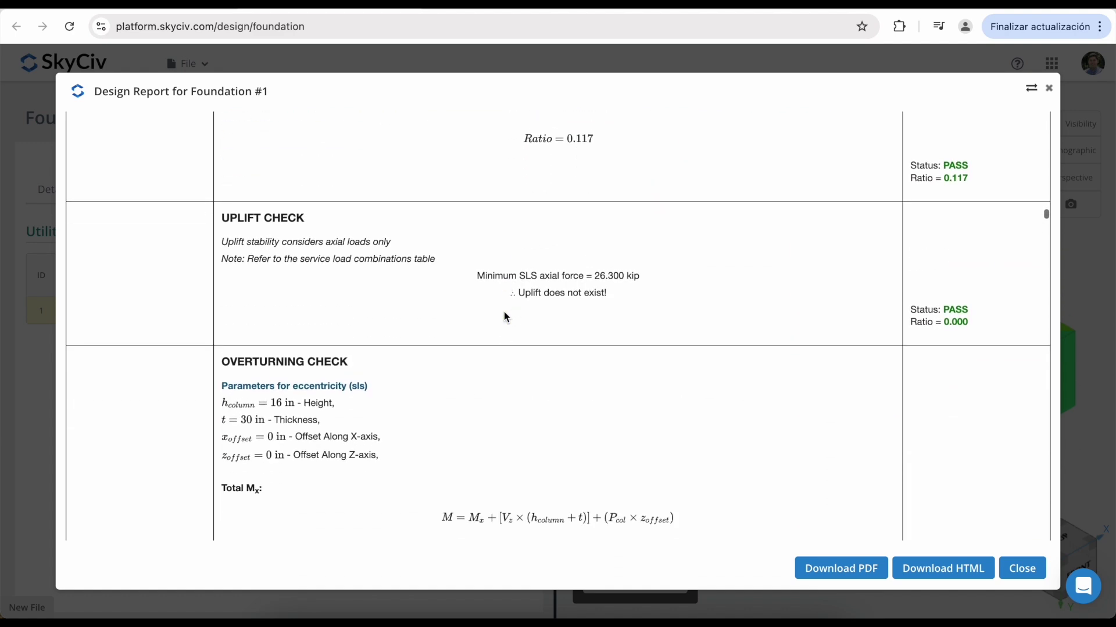
pyautogui.scroll(-10, 503, 311)
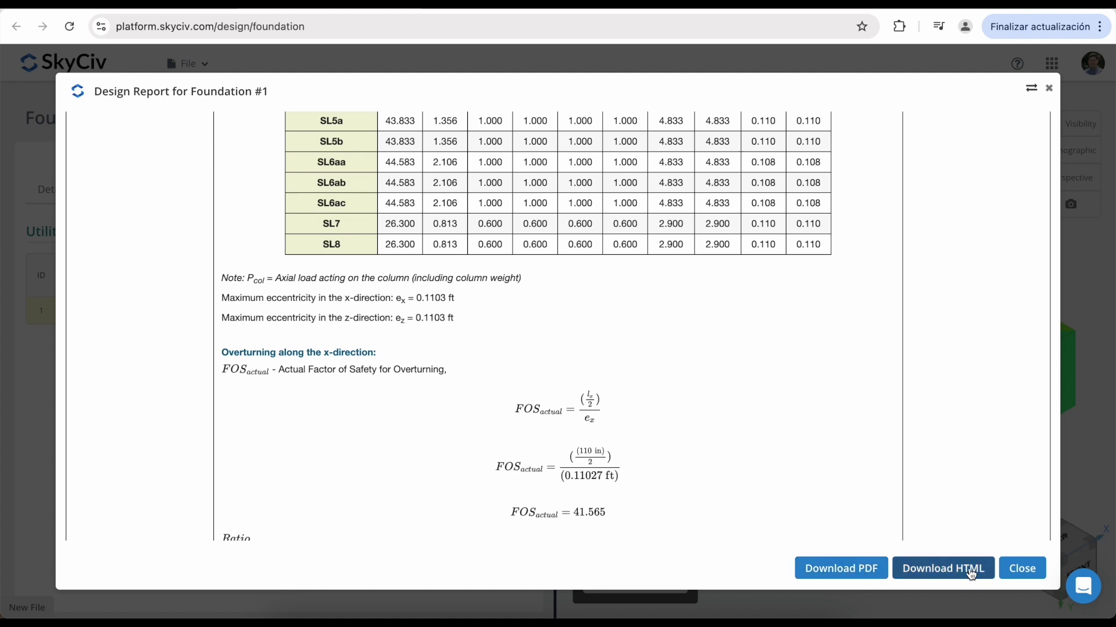
pyautogui.click(1021, 569)
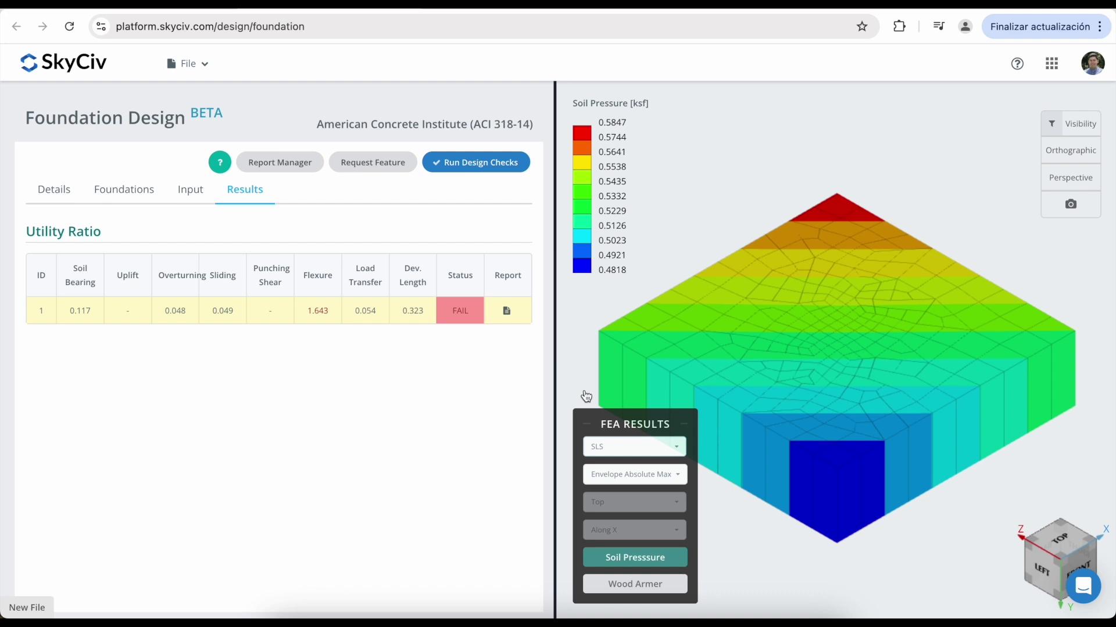
# - Keep the current result envelope and plot Wood Armer moments along X (top face)
pyautogui.click(614, 485)
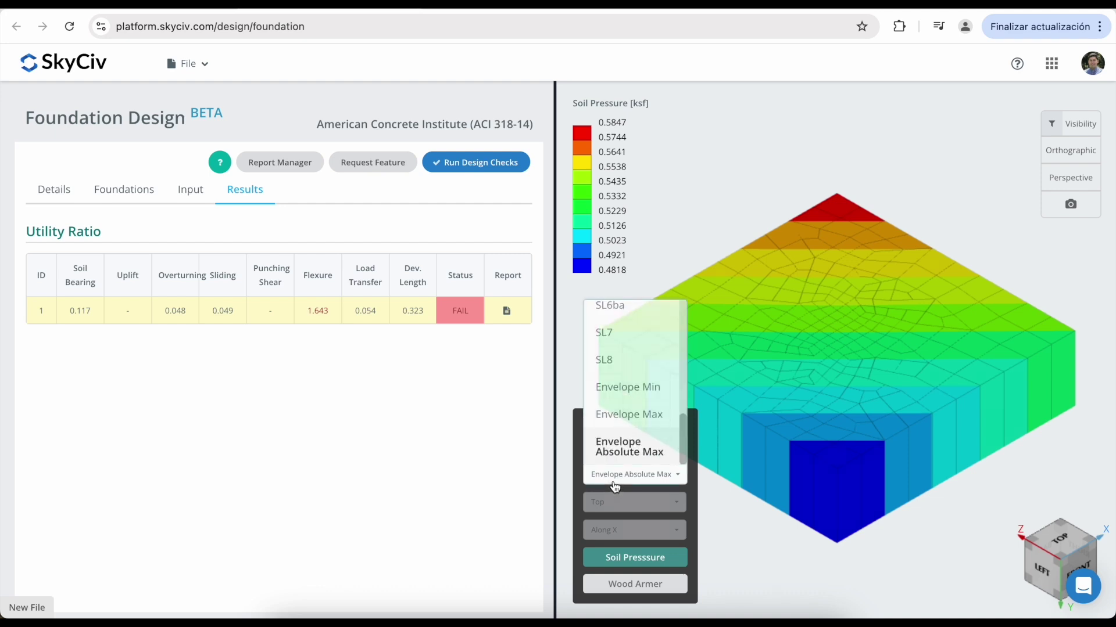
pyautogui.click(615, 485)
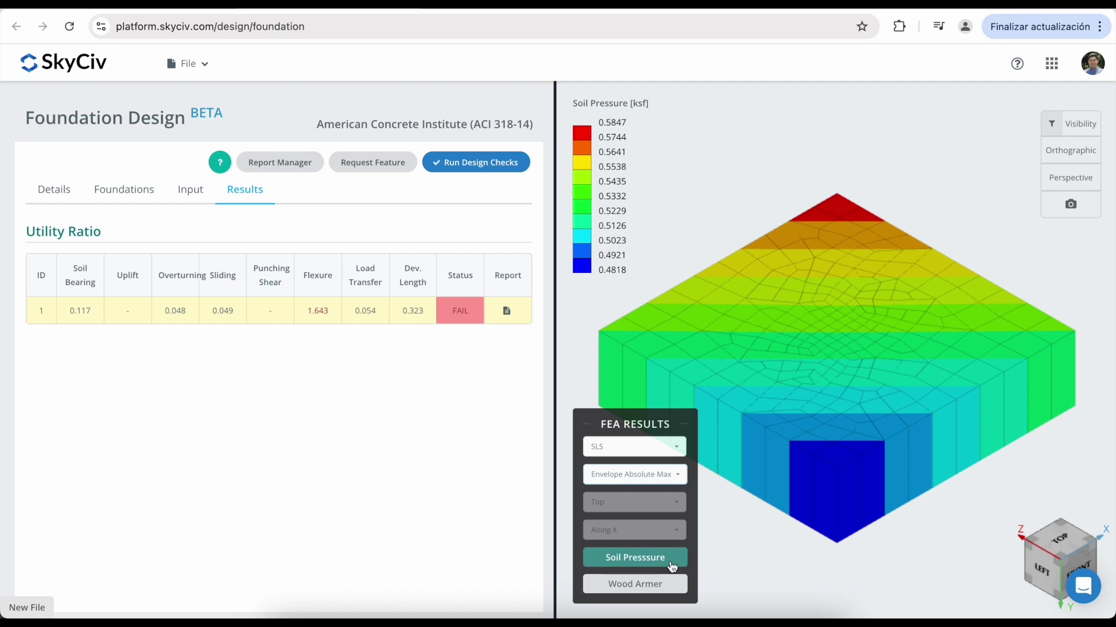
pyautogui.click(658, 586)
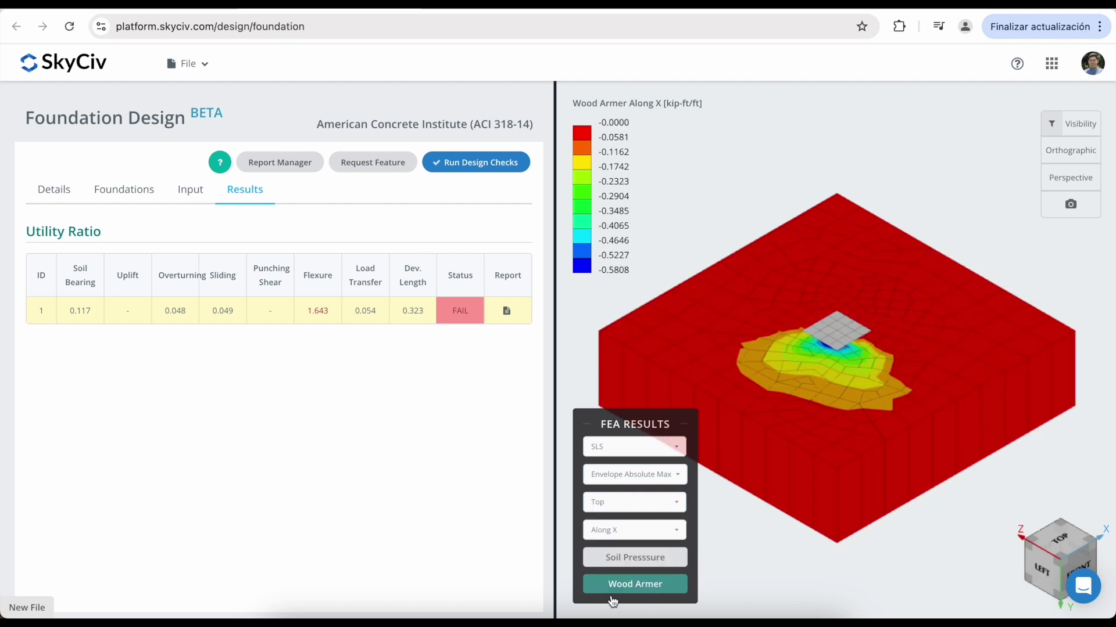